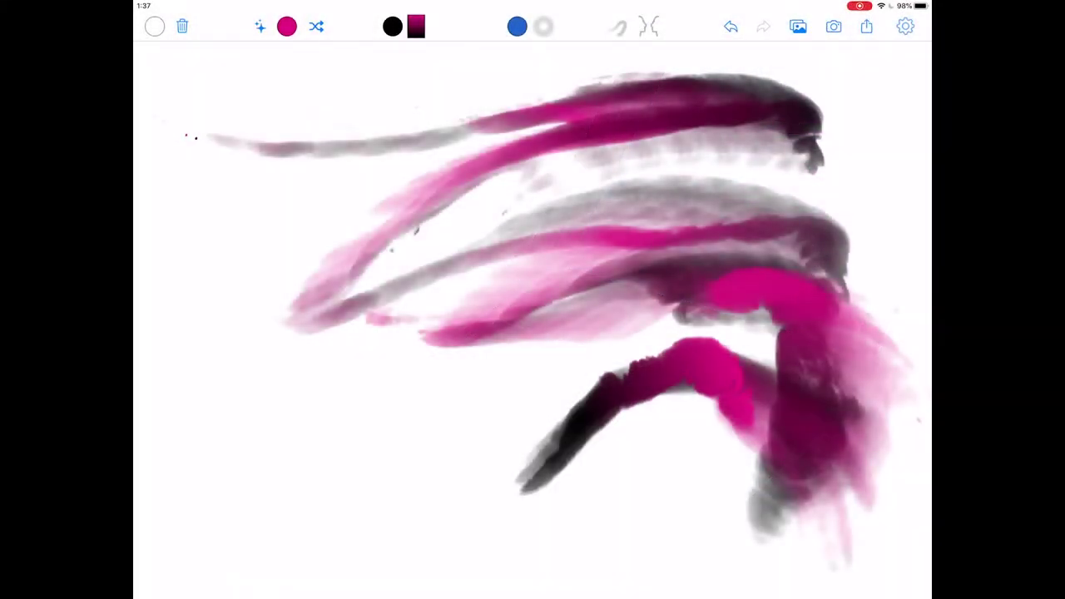
# Paint wide pink and grey sweeping curves and loops across the left half of the canvas.
pyautogui.moveTo(699, 391); pyautogui.dragTo(599, 583)
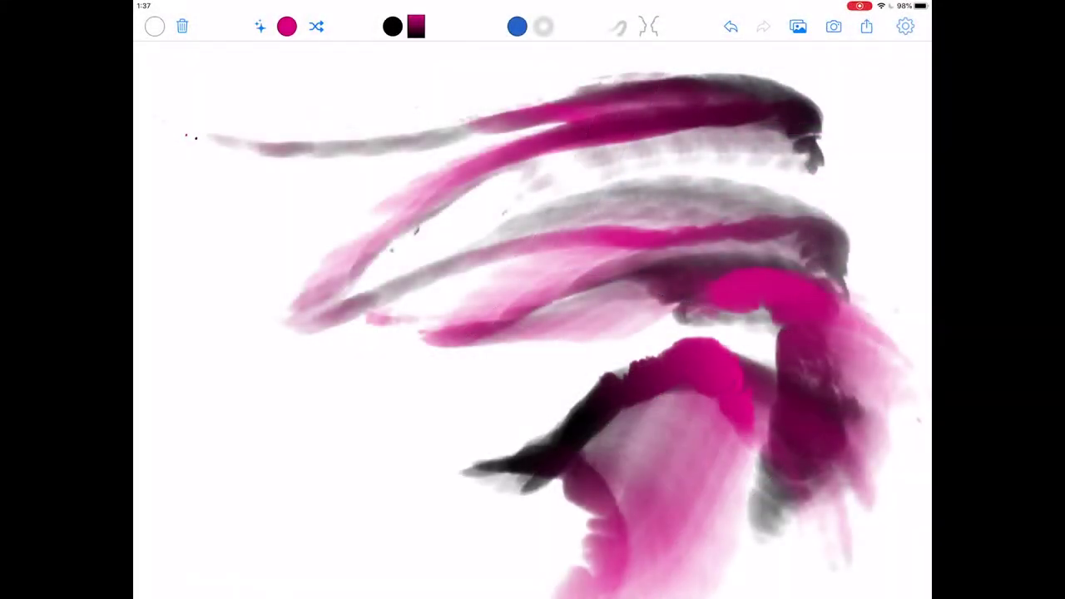
pyautogui.moveTo(166, 224); pyautogui.dragTo(350, 582)
pyautogui.moveTo(249, 391)
pyautogui.mouseDown()
pyautogui.moveTo(416, 133)
pyautogui.moveTo(208, 317)
pyautogui.mouseUp()
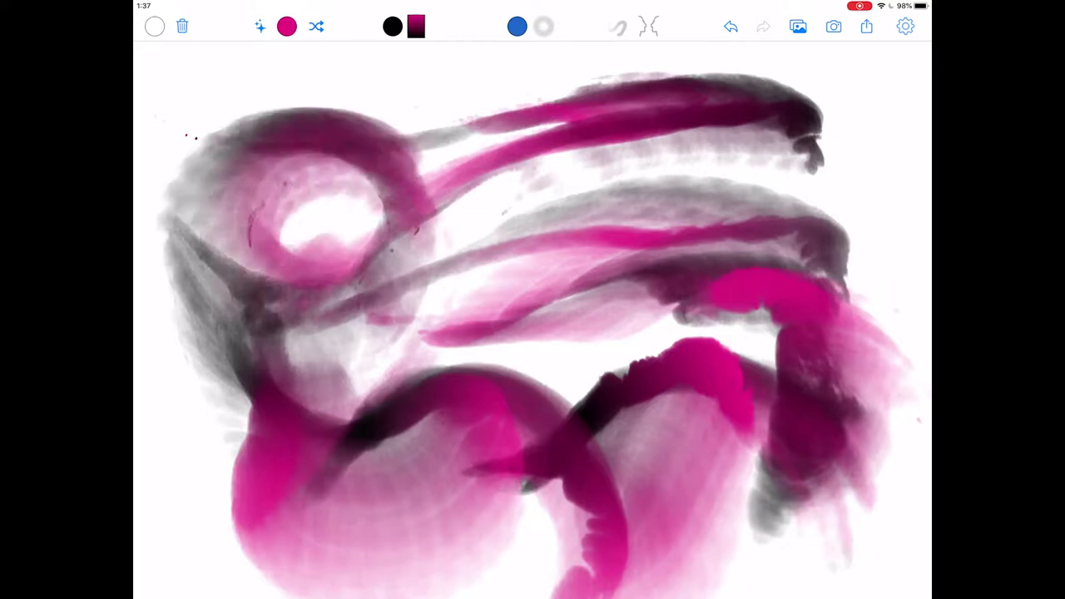
pyautogui.moveTo(250, 275); pyautogui.dragTo(167, 134)
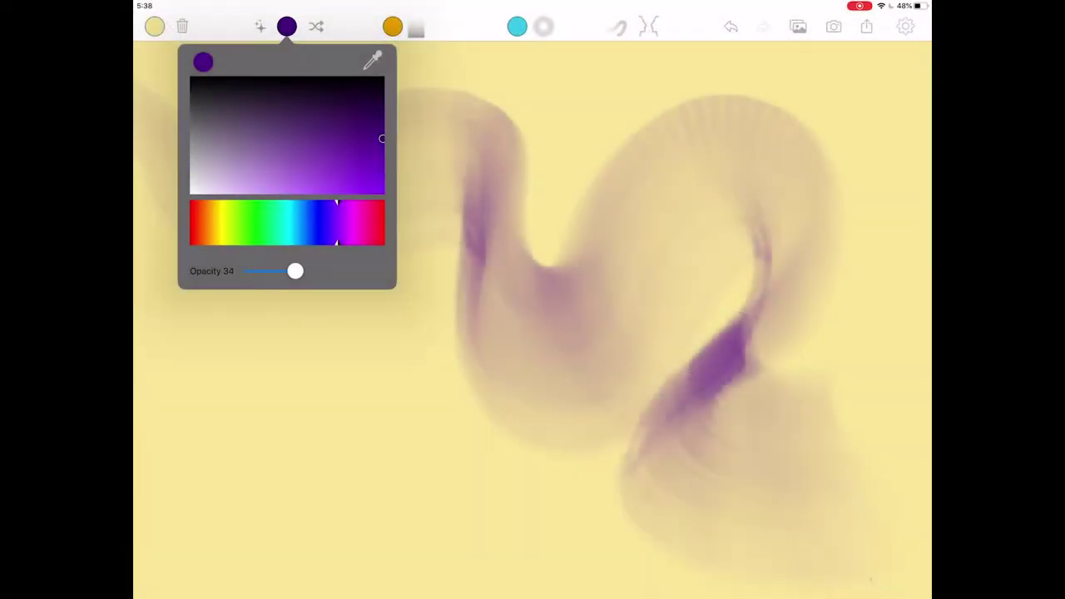
# Paint a dark-purple diagonal stroke, then switch to a textured brush for blue strokes.
pyautogui.moveTo(145, 133)
pyautogui.mouseDown()
pyautogui.moveTo(354, 470)
pyautogui.moveTo(499, 466)
pyautogui.moveTo(566, 183)
pyautogui.moveTo(616, 366)
pyautogui.moveTo(832, 499)
pyautogui.mouseUp()
pyautogui.click(543, 26)
pyautogui.moveTo(141, 100)
pyautogui.mouseDown()
pyautogui.moveTo(358, 391)
pyautogui.moveTo(599, 274)
pyautogui.moveTo(583, 541)
pyautogui.moveTo(832, 199)
pyautogui.moveTo(882, 566)
pyautogui.mouseUp()
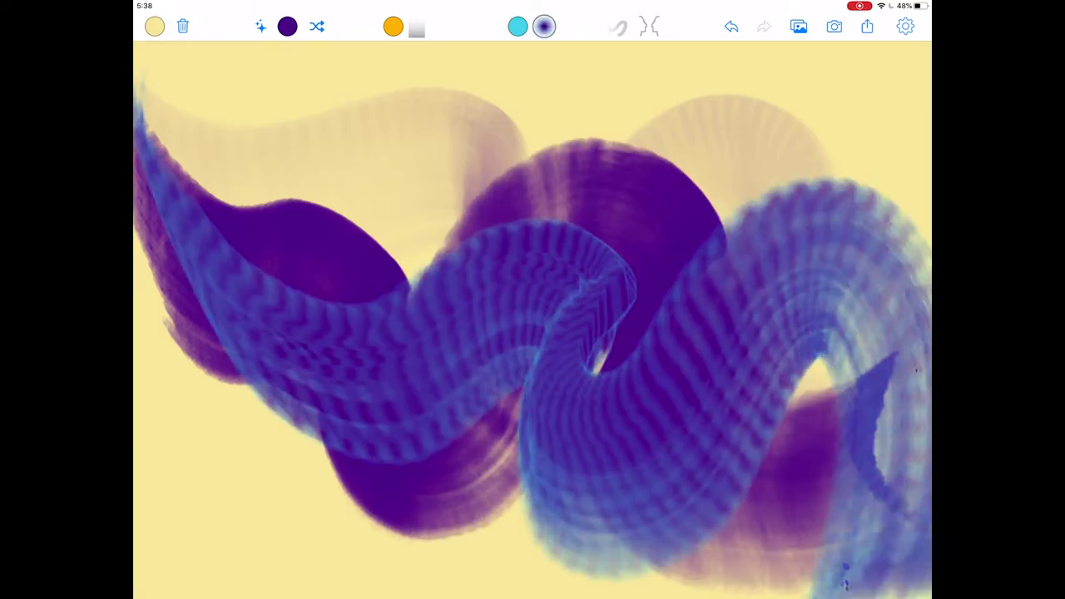
pyautogui.moveTo(141, 266); pyautogui.dragTo(242, 533)
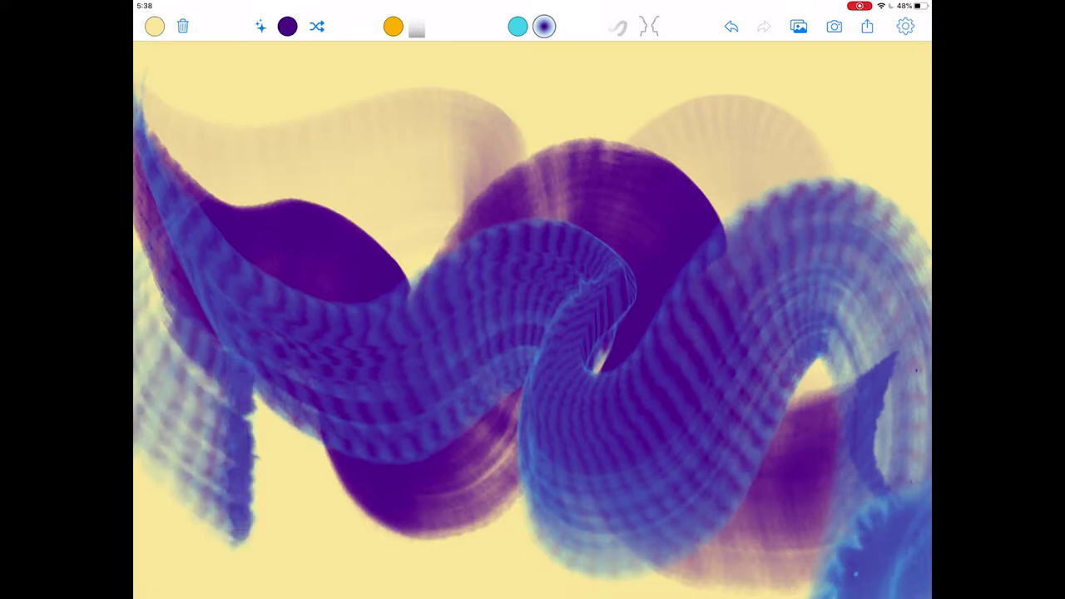
# Add curling orange and orange-purple ribbon loops, then blue-yellow ribbed swirls across the centre.
pyautogui.moveTo(141, 188); pyautogui.dragTo(279, 421)
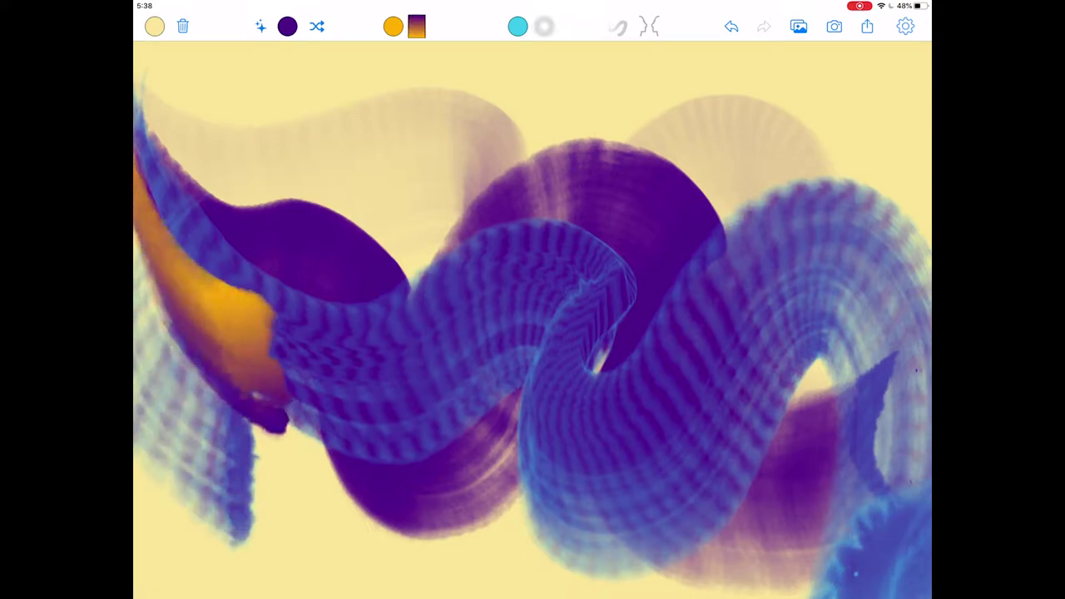
pyautogui.moveTo(283, 349); pyautogui.dragTo(441, 508)
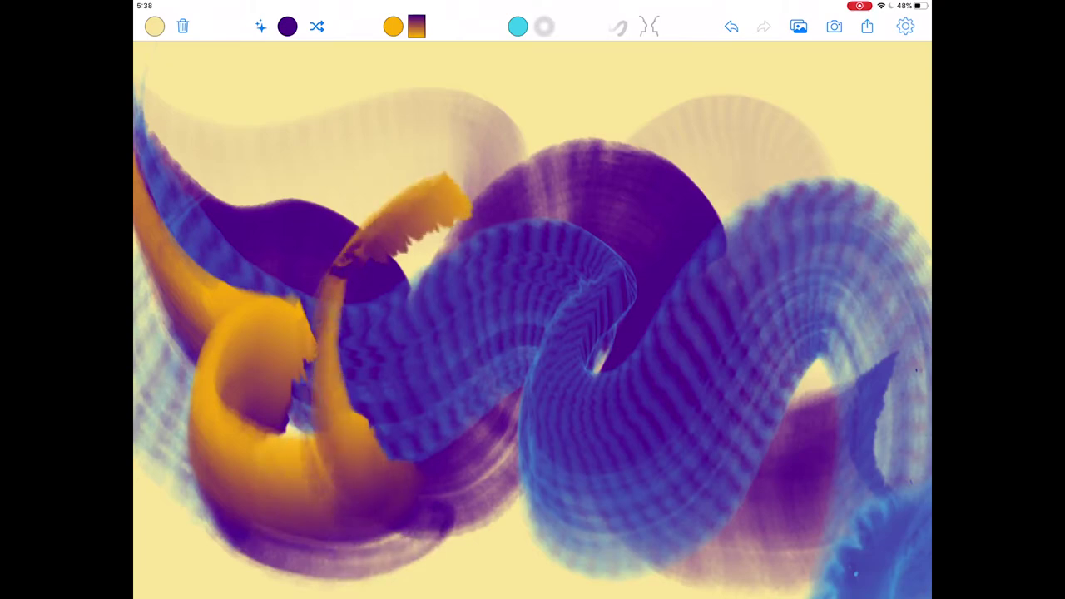
pyautogui.moveTo(408, 167)
pyautogui.mouseDown()
pyautogui.moveTo(499, 467)
pyautogui.moveTo(582, 167)
pyautogui.moveTo(666, 466)
pyautogui.moveTo(791, 399)
pyautogui.mouseUp()
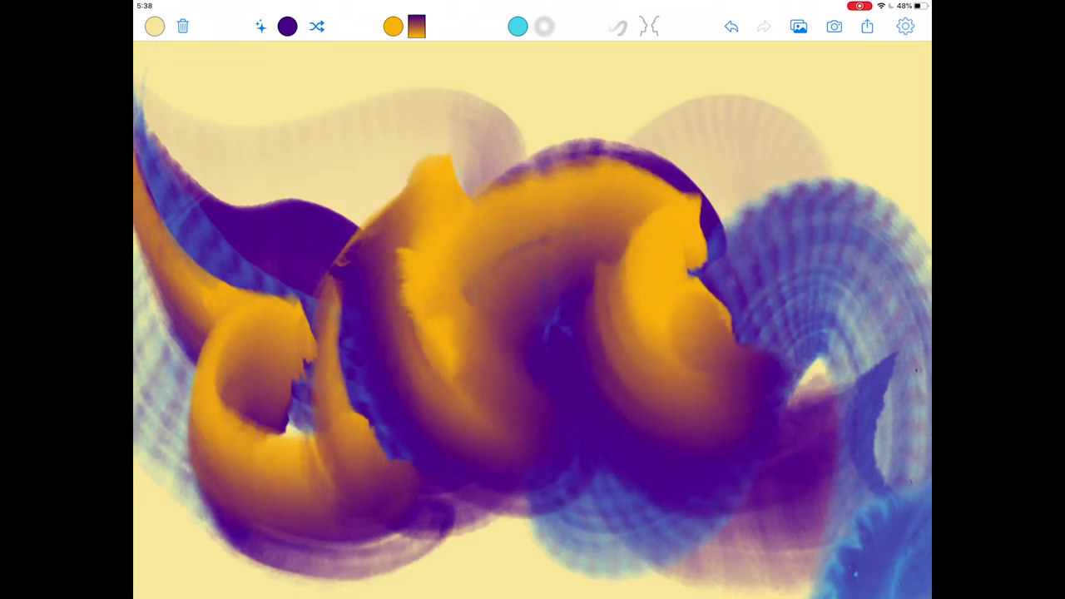
pyautogui.moveTo(799, 333); pyautogui.dragTo(683, 158)
pyautogui.moveTo(466, 92)
pyautogui.mouseDown()
pyautogui.moveTo(266, 392)
pyautogui.moveTo(666, 225)
pyautogui.moveTo(507, 375)
pyautogui.moveTo(550, 524)
pyautogui.mouseUp()
pyautogui.moveTo(608, 258)
pyautogui.mouseDown()
pyautogui.moveTo(766, 433)
pyautogui.moveTo(716, 566)
pyautogui.moveTo(833, 383)
pyautogui.mouseUp()
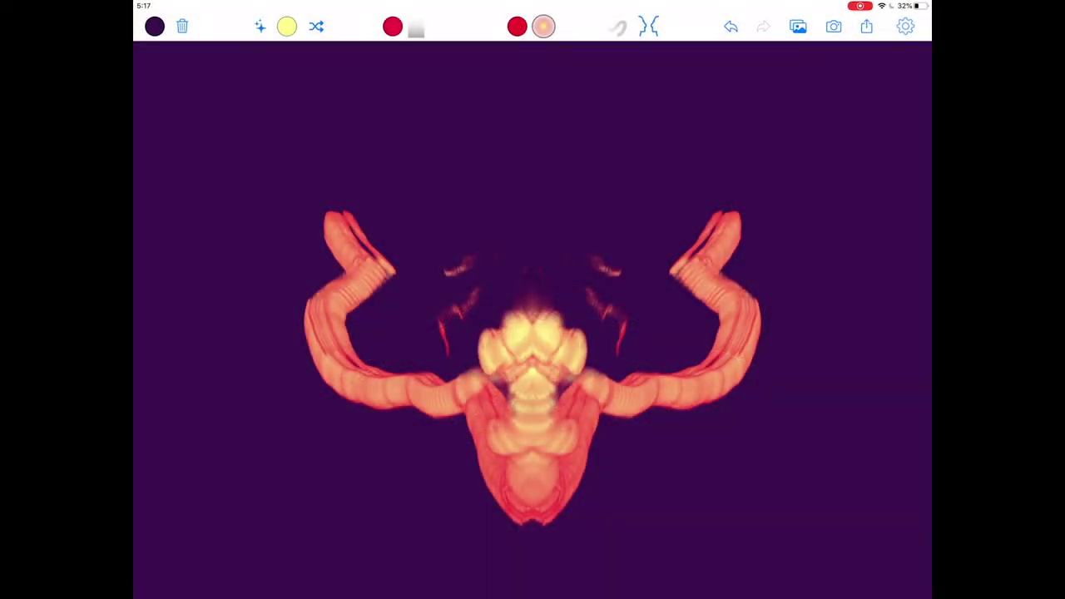
# Grow a mirrored yellow-orange antler shape upward from the centre of the dark purple canvas.
pyautogui.moveTo(512, 346); pyautogui.dragTo(490, 92)
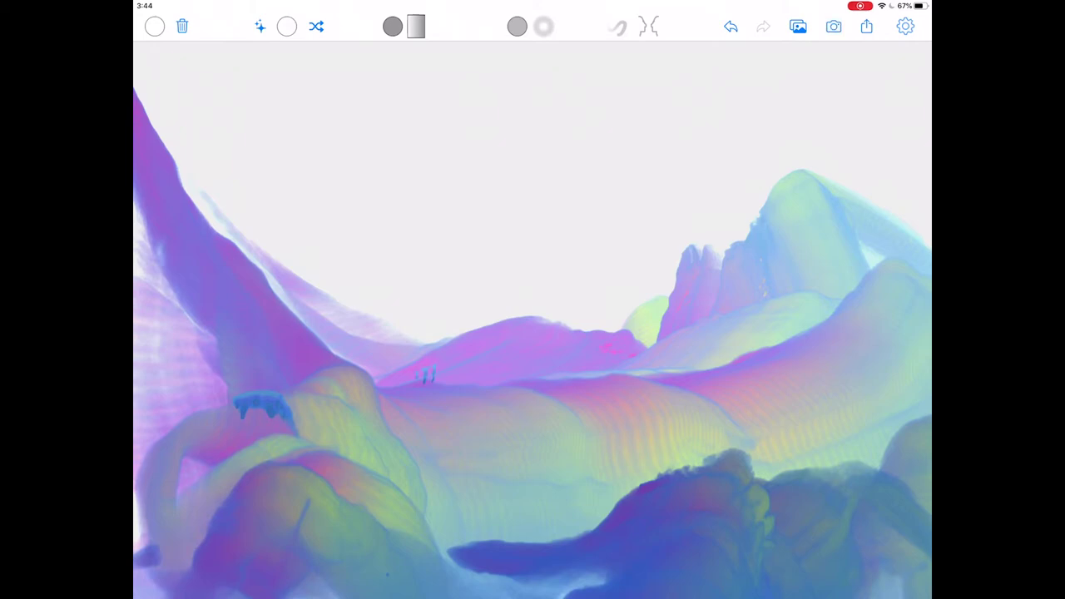
# Check then dismiss sharing options, and import the coastline photo from All Photos.
pyautogui.click(867, 26)
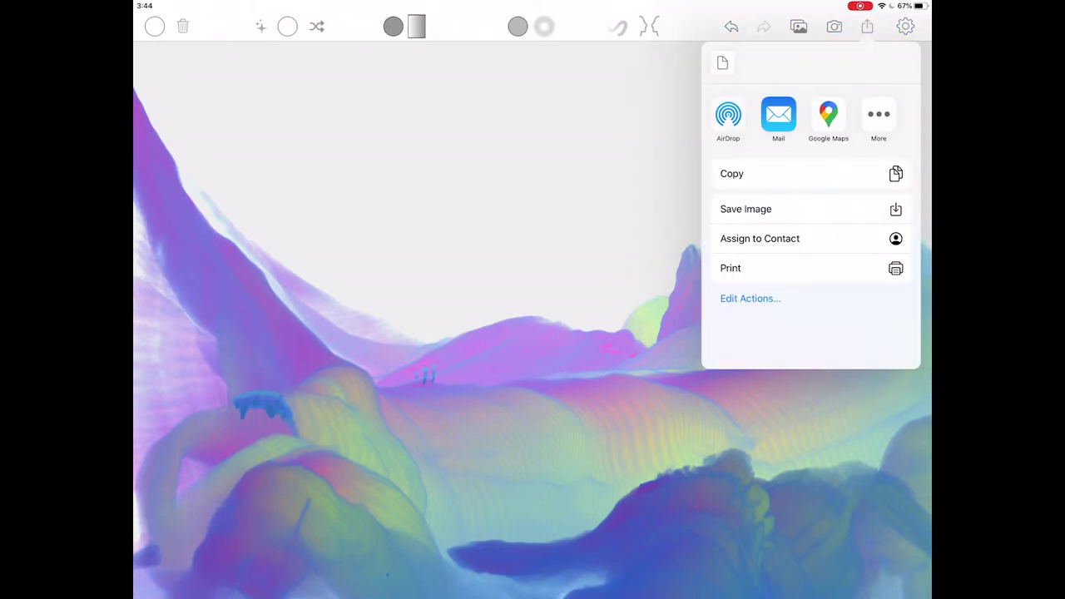
pyautogui.click(778, 114)
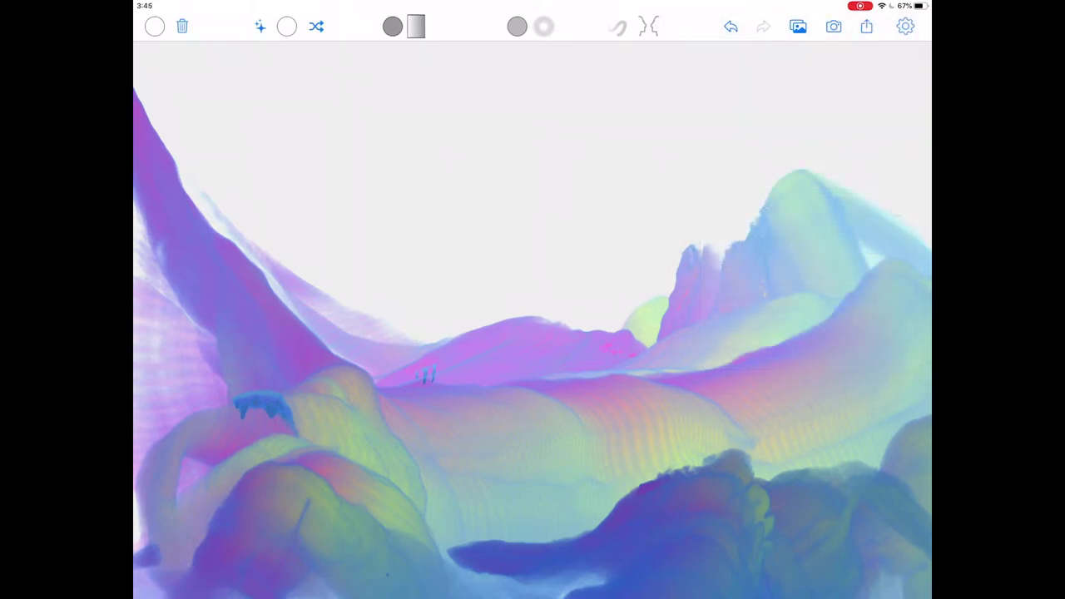
pyautogui.click(798, 26)
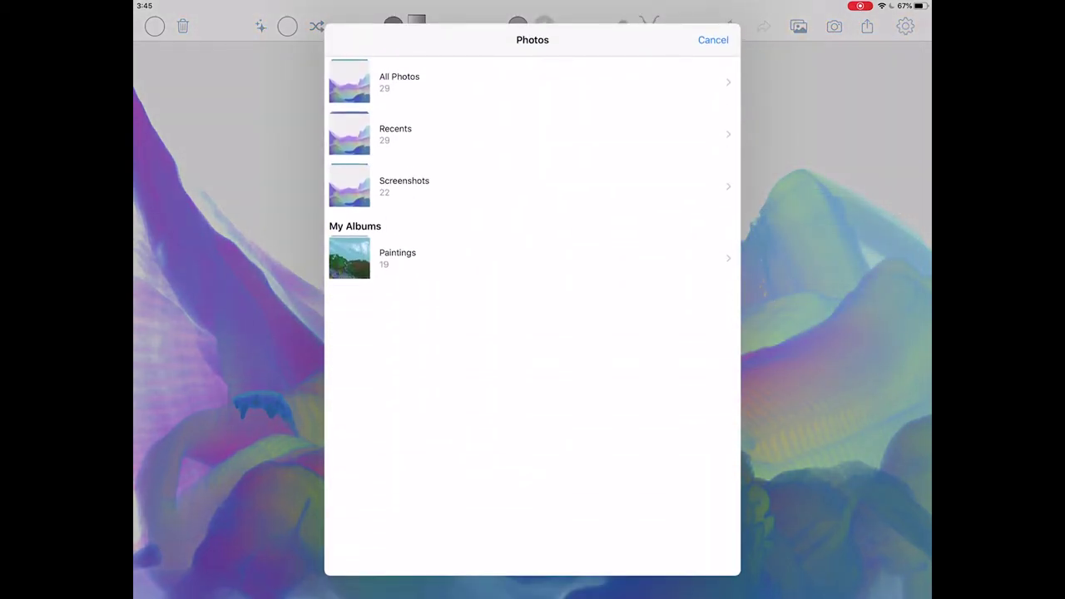
pyautogui.click(399, 81)
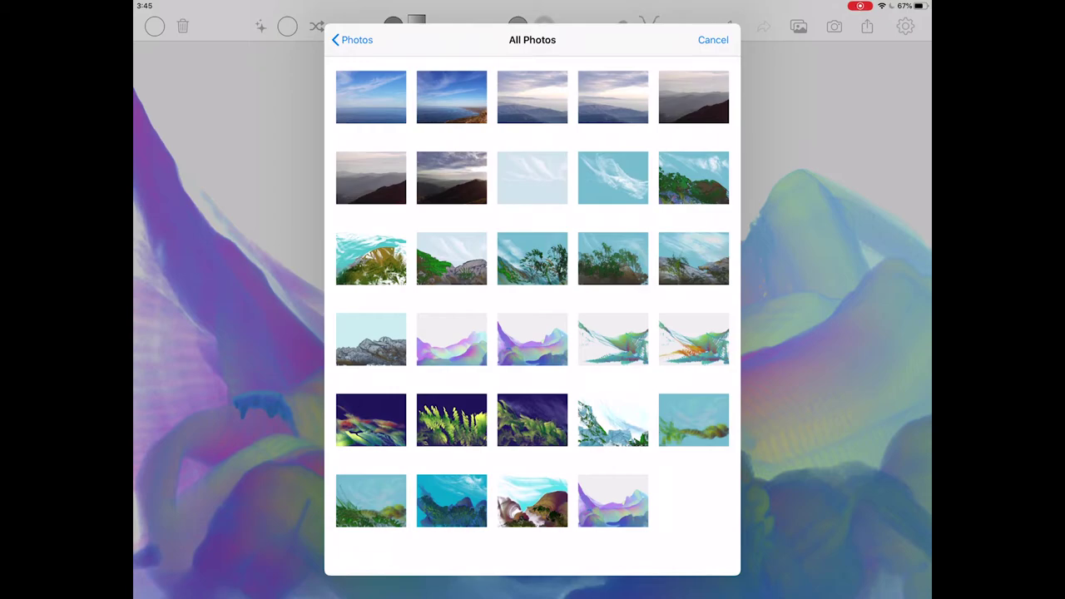
pyautogui.click(452, 97)
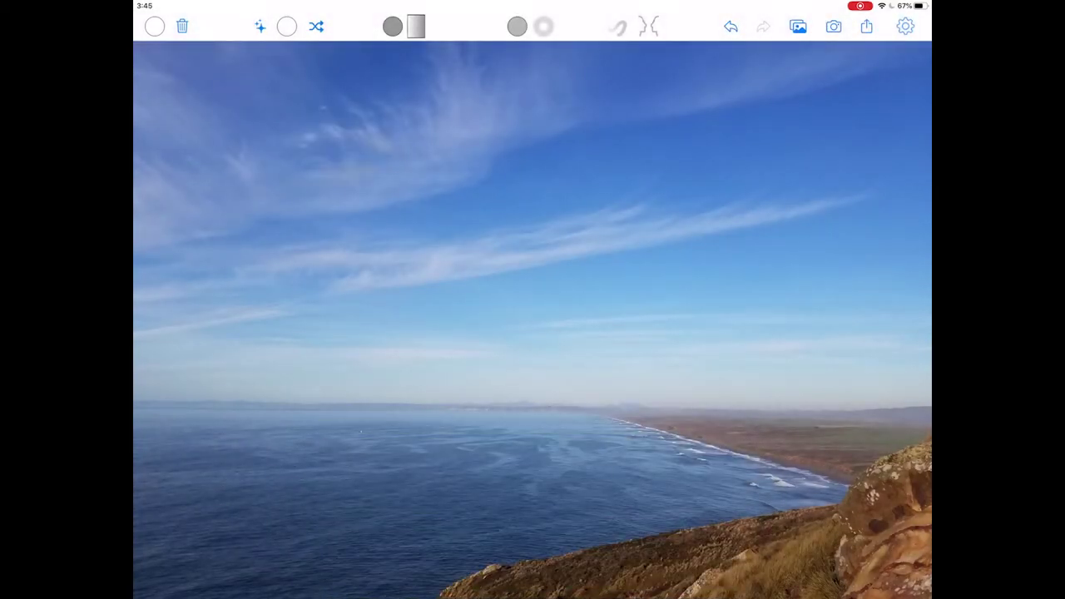